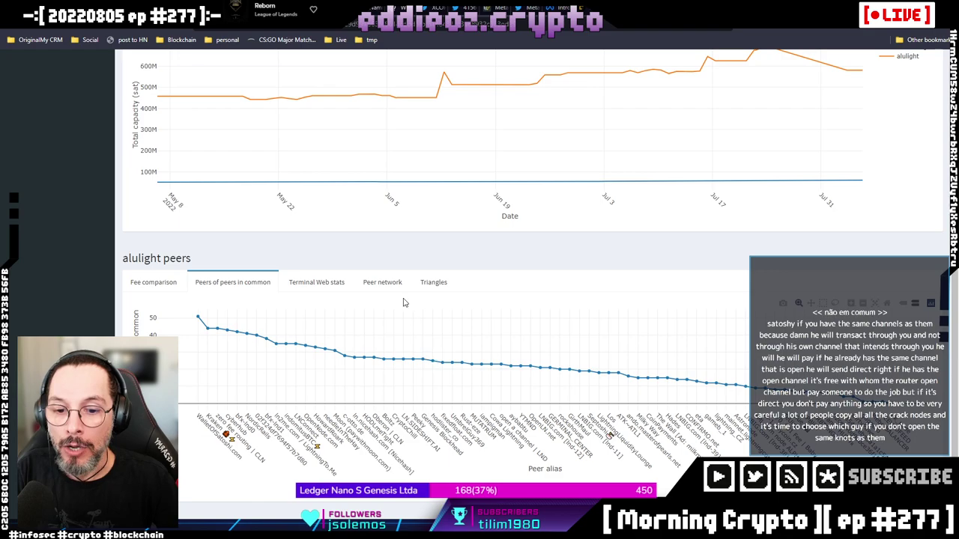
# Show the Triangles table for the alulight peers and examine its node, Peer 1 and Peer 2 entries
pyautogui.click(435, 283)
pyautogui.scroll(2, 547, 349)
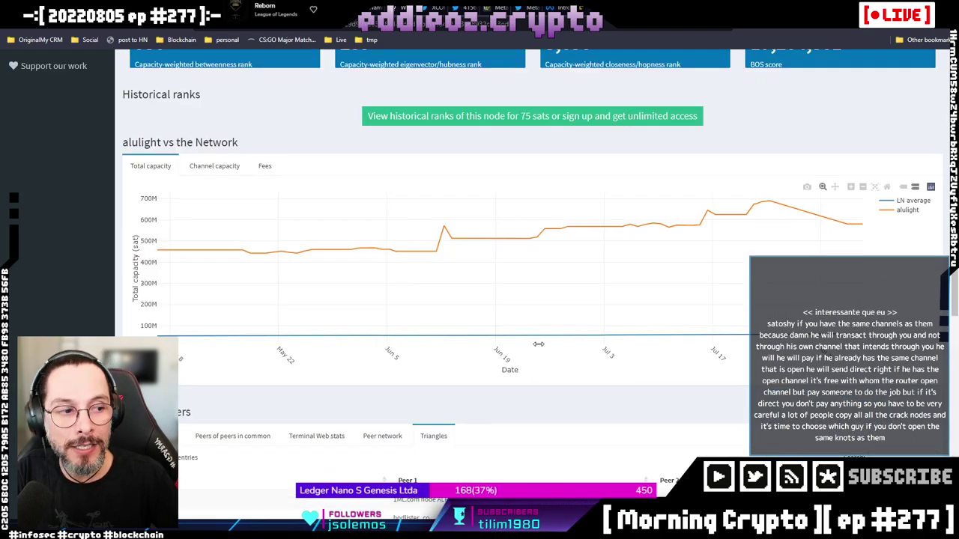
pyautogui.scroll(-3, 569, 375)
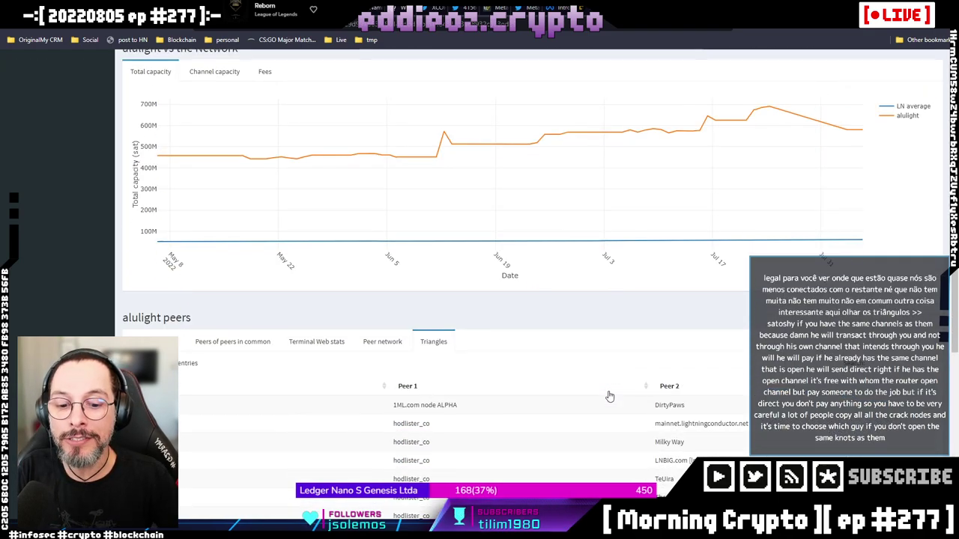
pyautogui.scroll(1, 575, 386)
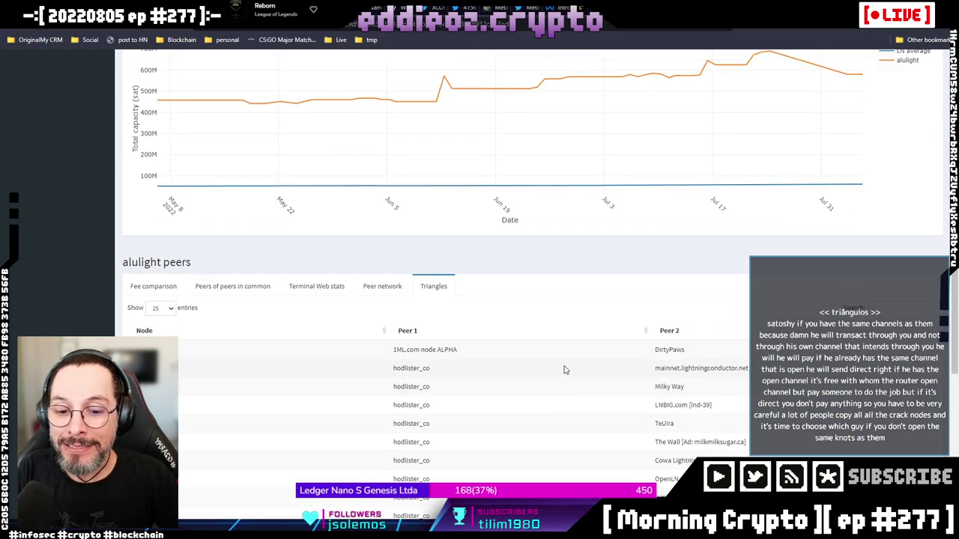
pyautogui.scroll(-2, 569, 367)
pyautogui.scroll(-1, 566, 349)
pyautogui.scroll(3, 566, 349)
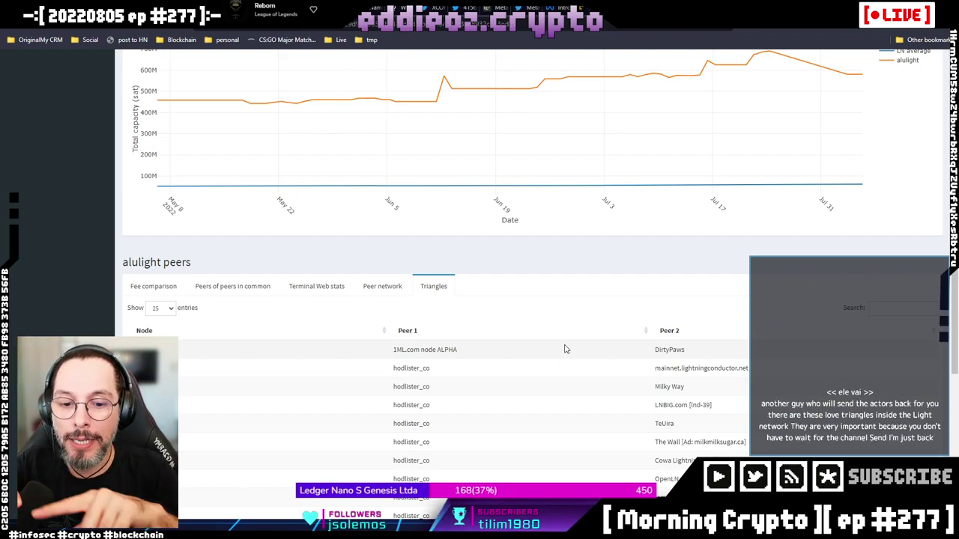
pyautogui.scroll(-3, 534, 283)
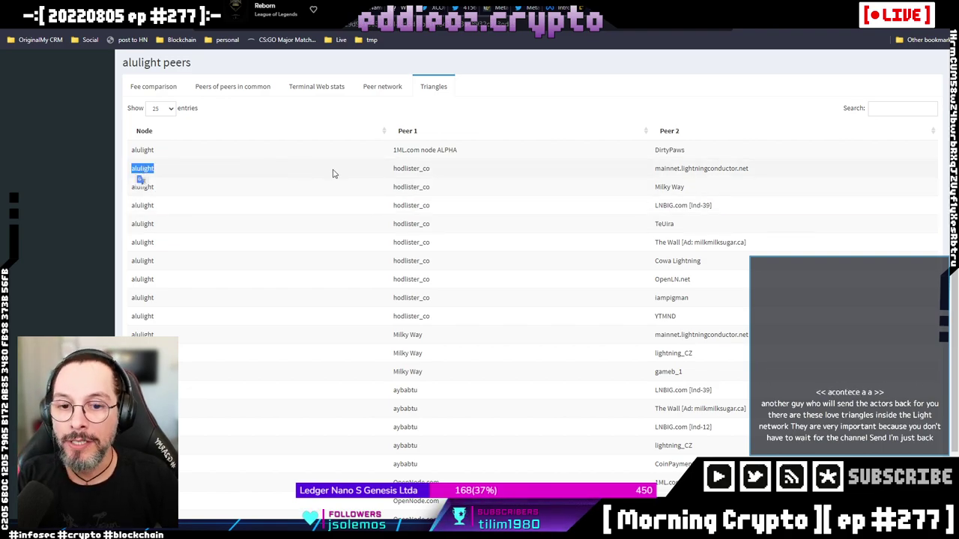
# Highlight hodlister_co and mainnet.lightningconductor.net in the second row of the triangles table to trace that triangle
pyautogui.doubleClick(411, 169)
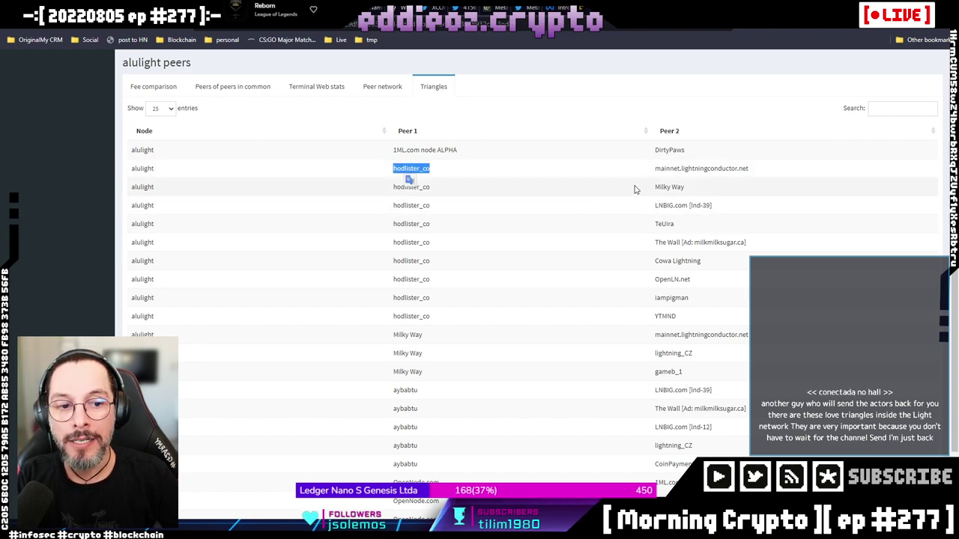
pyautogui.doubleClick(669, 169)
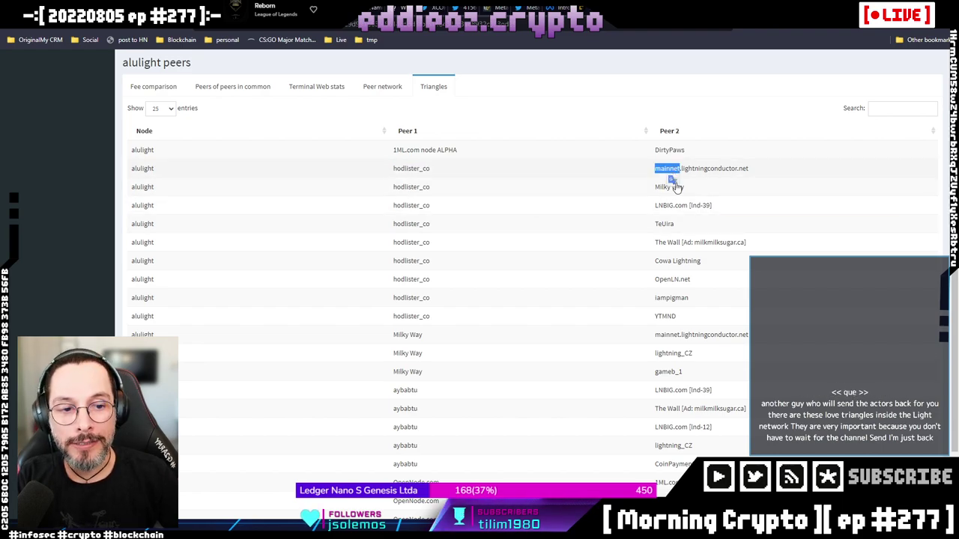
pyautogui.doubleClick(714, 169)
pyautogui.click(755, 173)
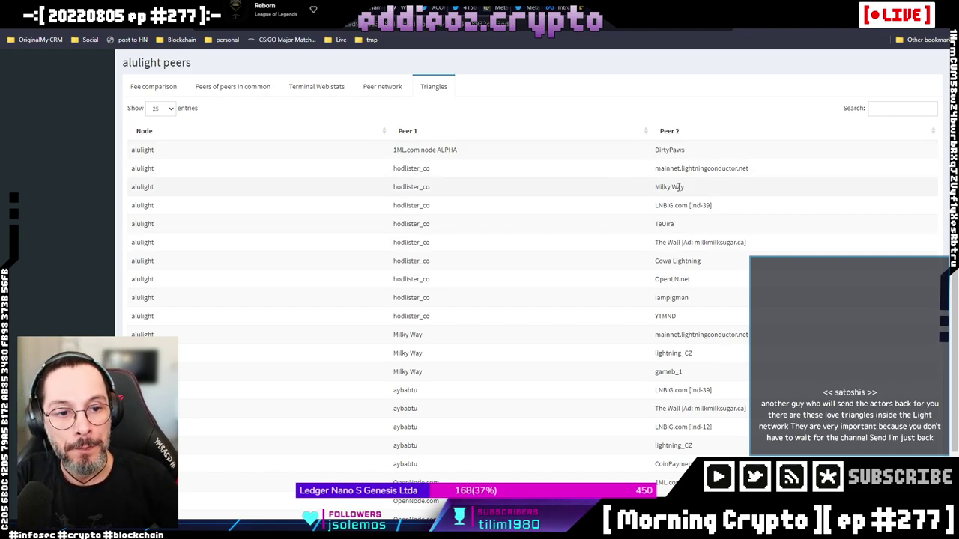
pyautogui.doubleClick(709, 169)
pyautogui.click(709, 168)
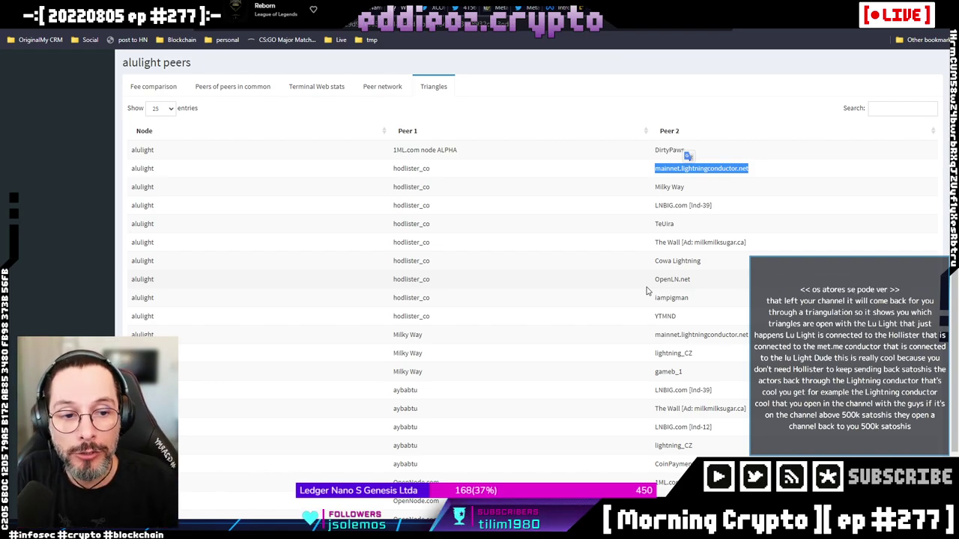
# Look through the rest of the triangles list and return to alulight's current ranks
pyautogui.scroll(-3, 652, 288)
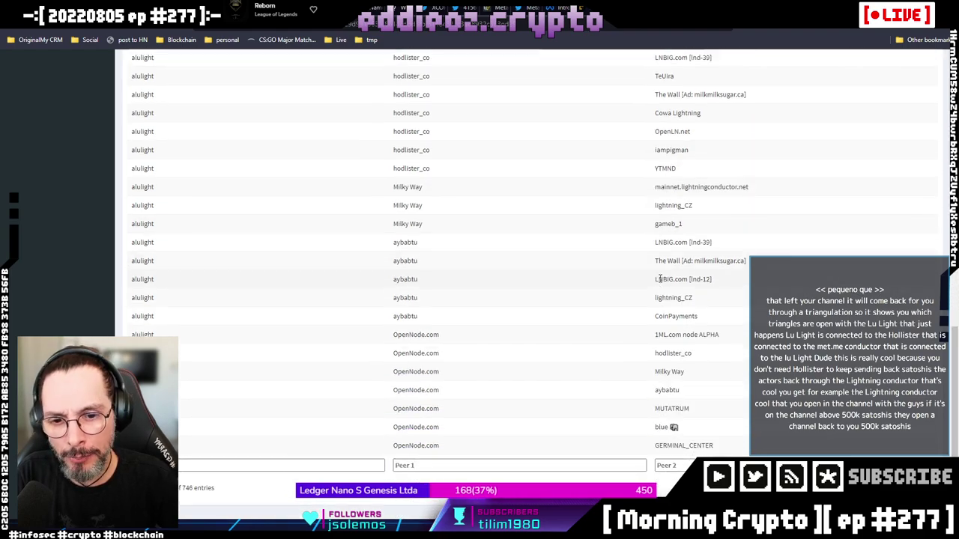
pyautogui.scroll(15, 614, 278)
pyautogui.scroll(-15, 592, 279)
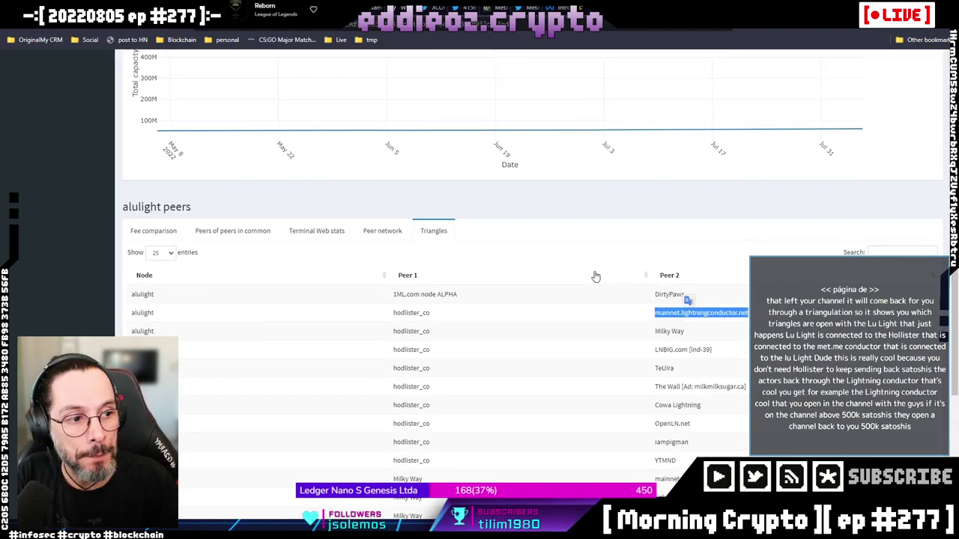
pyautogui.scroll(10, 595, 274)
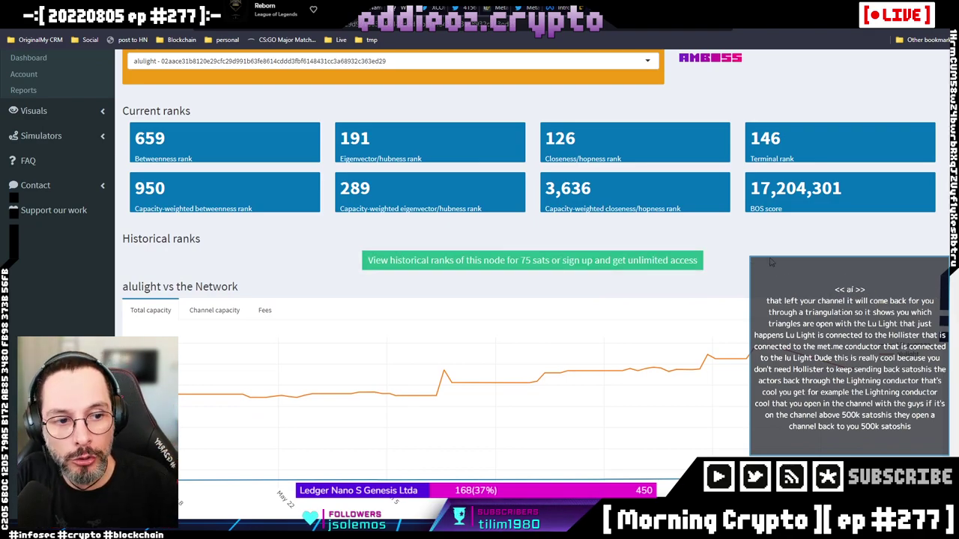
pyautogui.scroll(2, 130, 215)
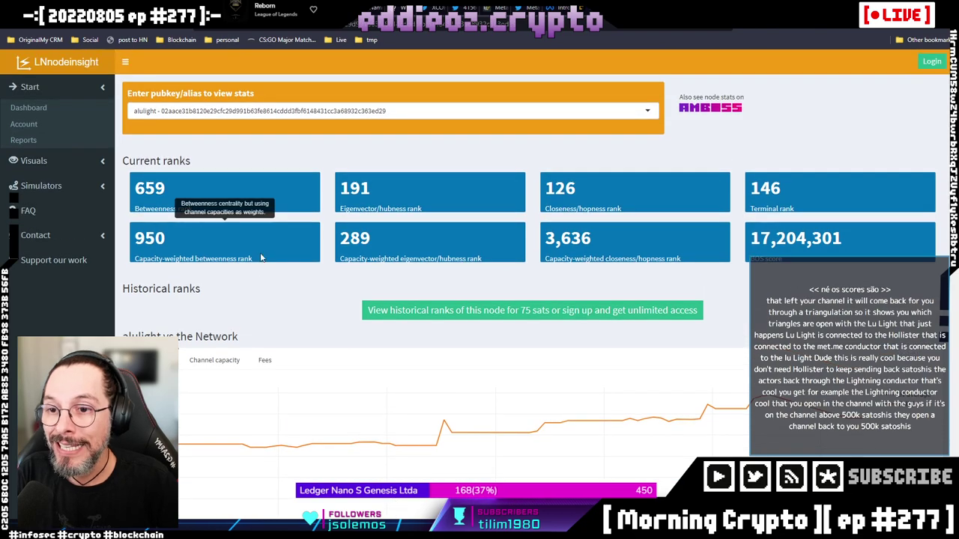
# Open the Channel simulator and select alulight as the node of Step 1
pyautogui.click(35, 188)
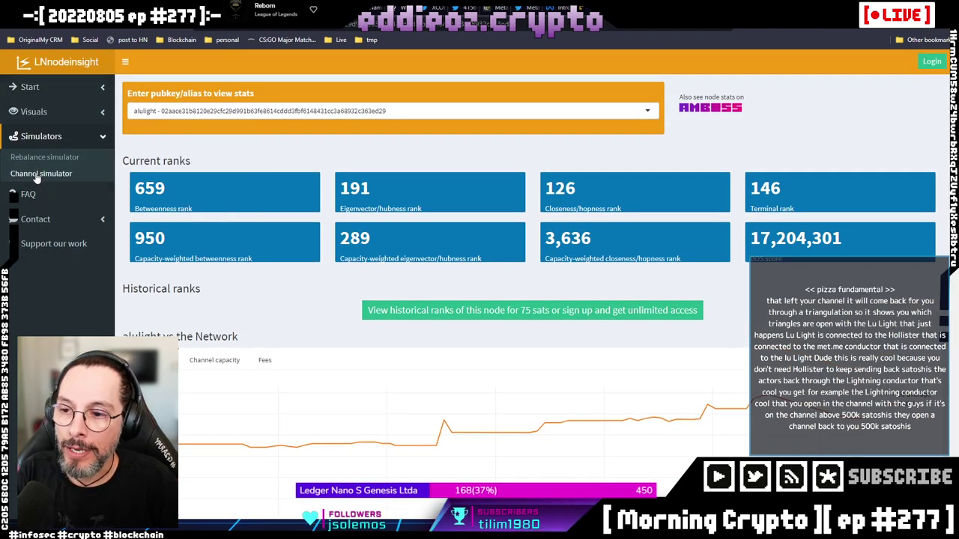
pyautogui.click(36, 175)
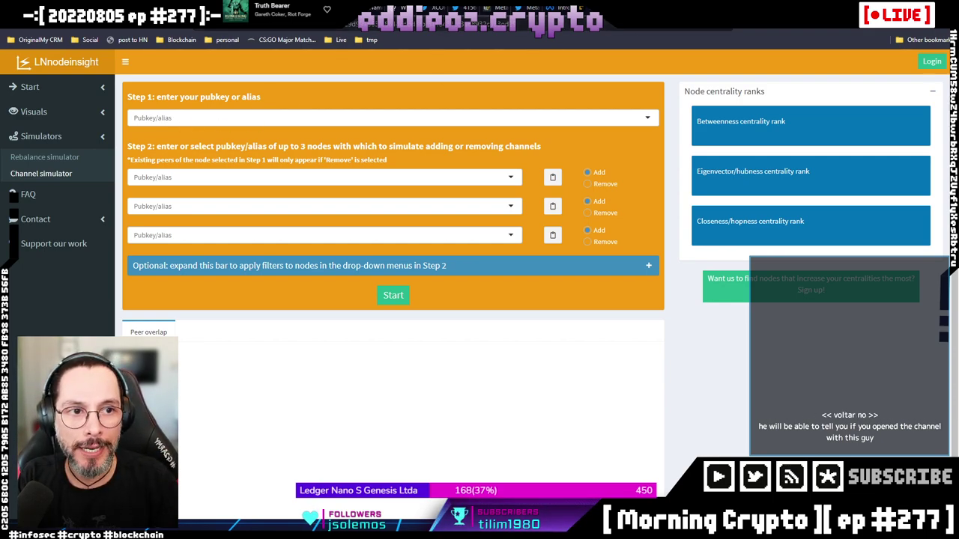
pyautogui.hotkey('ctrl', 'Tab')
pyautogui.hotkey('ctrl', 'shift', 'Tab')
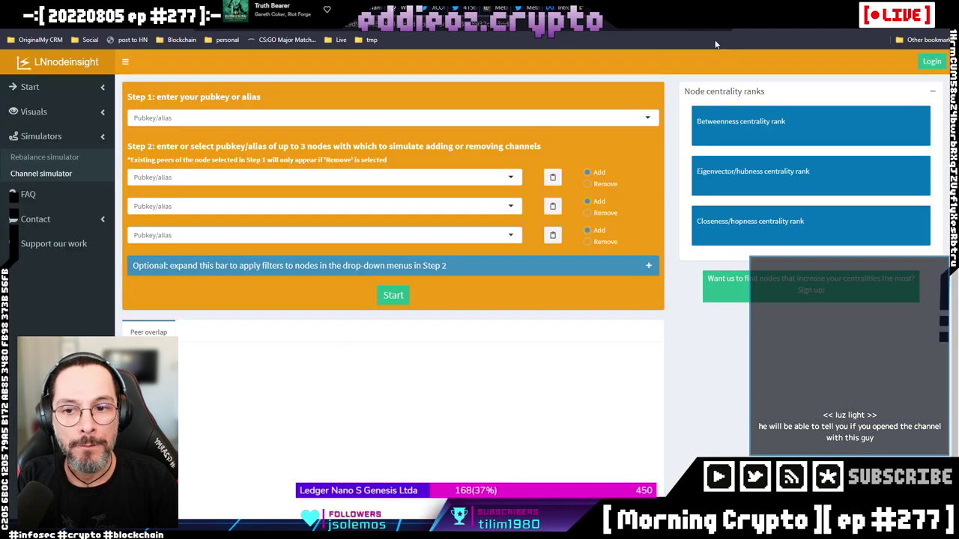
pyautogui.click(258, 116)
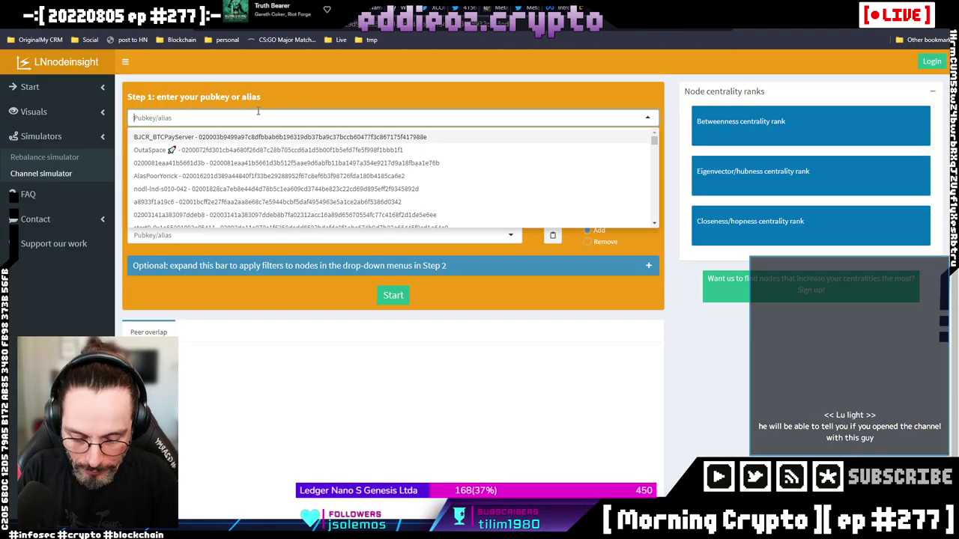
pyautogui.write('alulight')
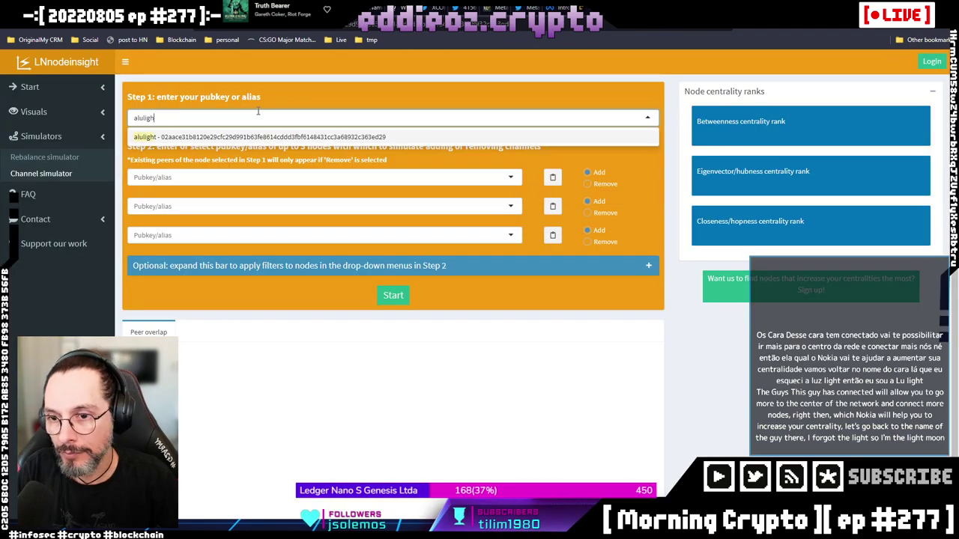
pyautogui.press('Return')
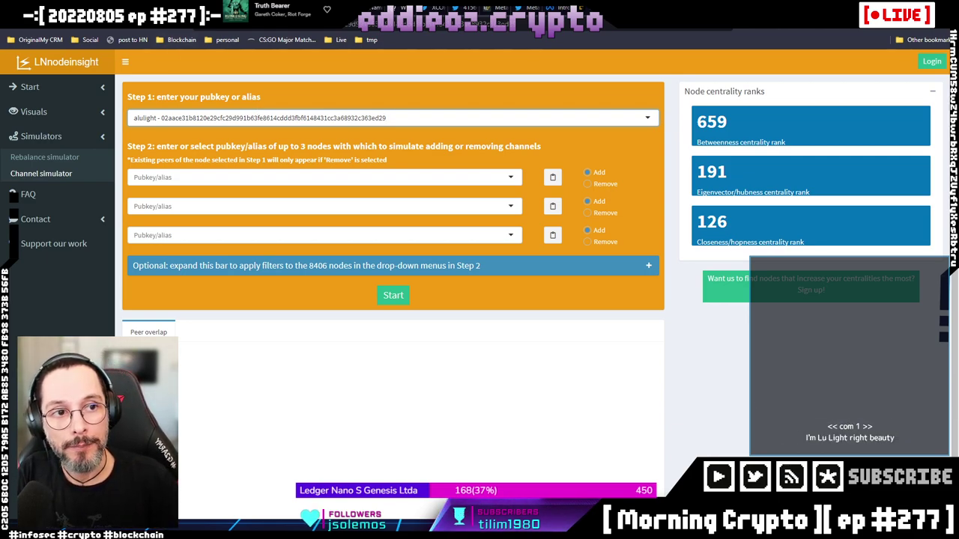
pyautogui.click(344, 178)
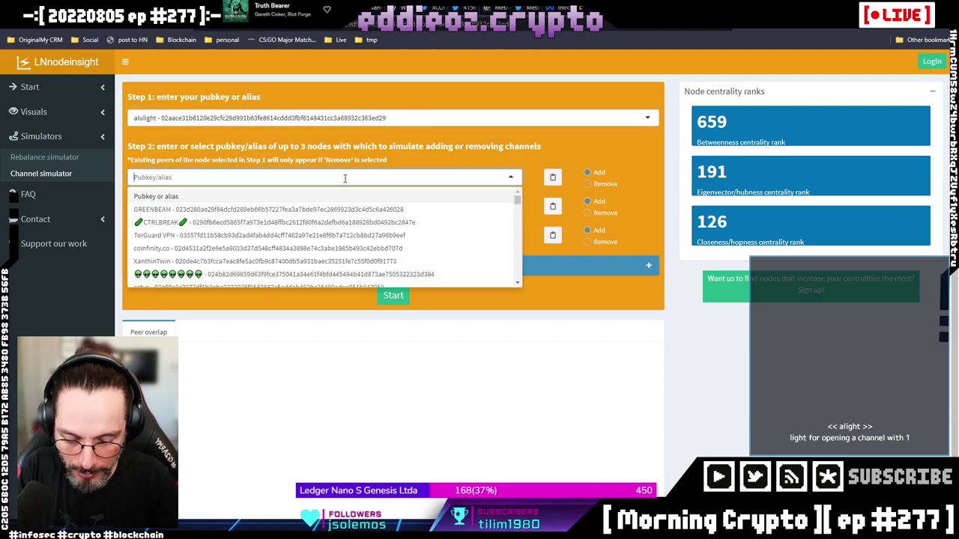
pyautogui.write('light')
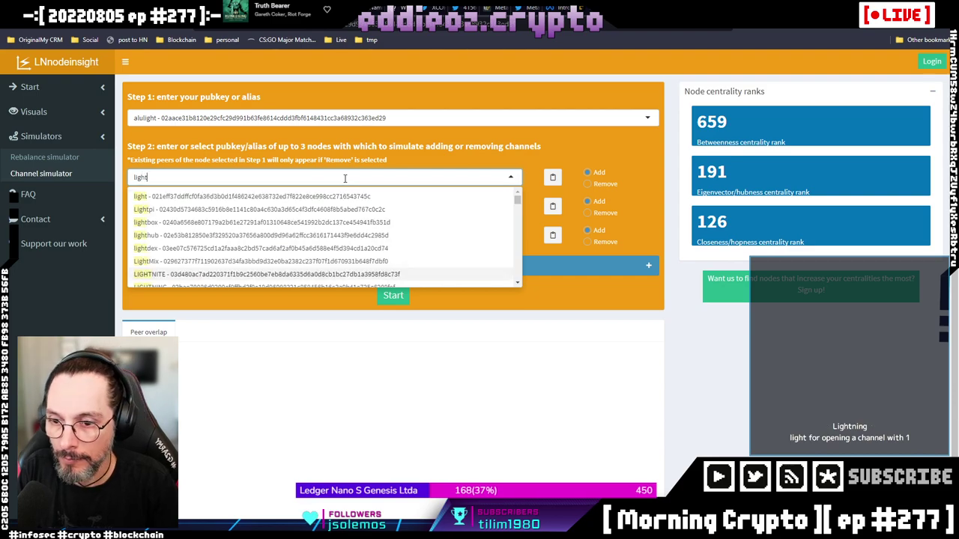
pyautogui.press('Down')
pyautogui.press('Down')
pyautogui.press('Down')
pyautogui.press('Down')
pyautogui.press('Down')
pyautogui.press('Down')
pyautogui.press('Down')
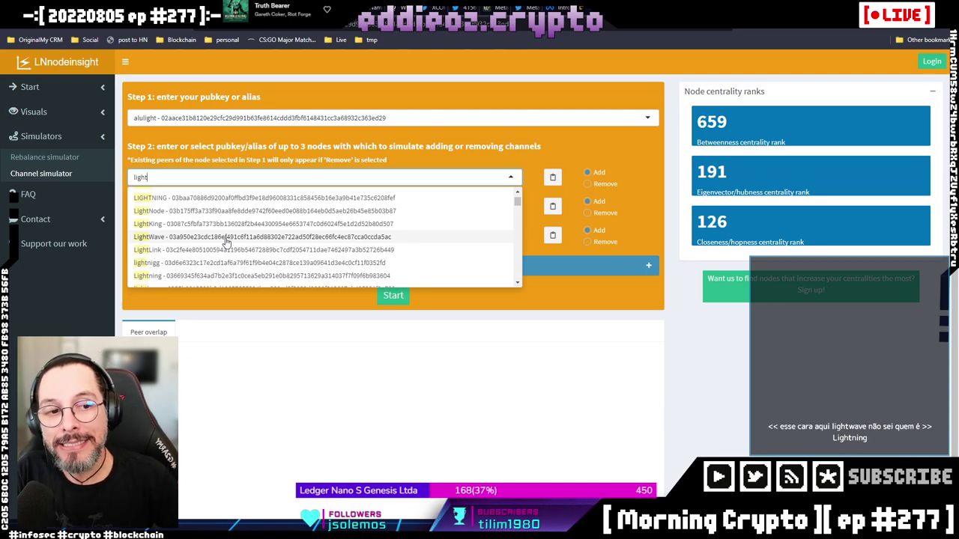
pyautogui.click(622, 333)
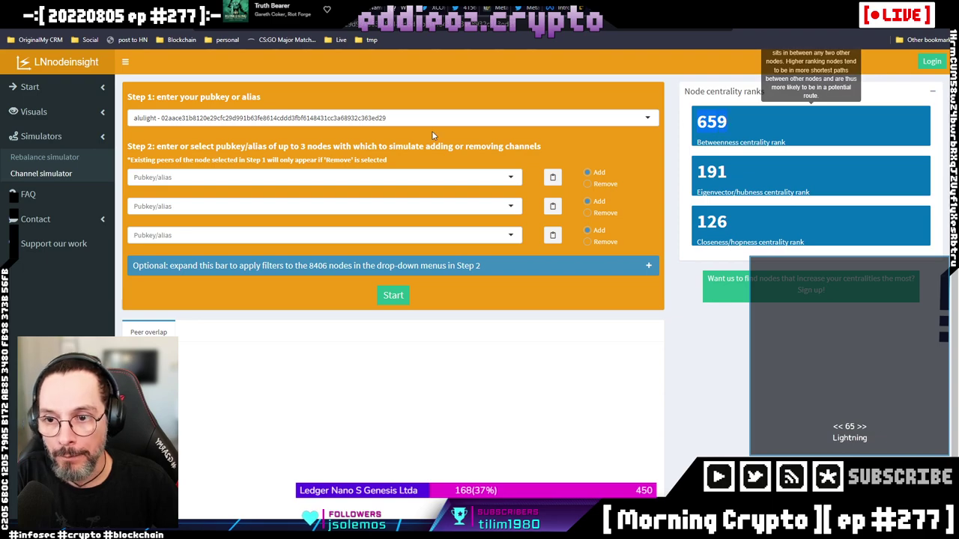
# Choose GREENBEAM as the first Step 2 node and run the simulation of adding a channel to it
pyautogui.doubleClick(700, 122)
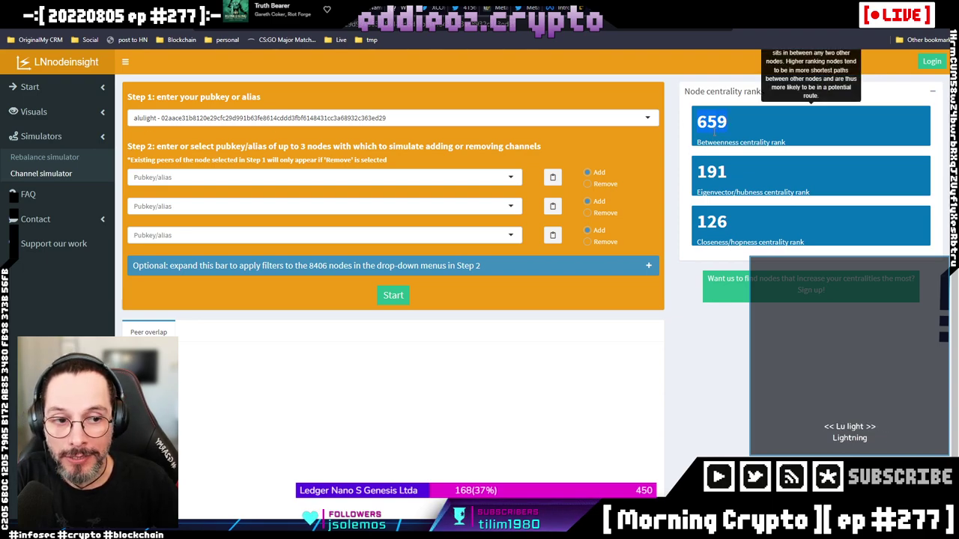
pyautogui.click(502, 177)
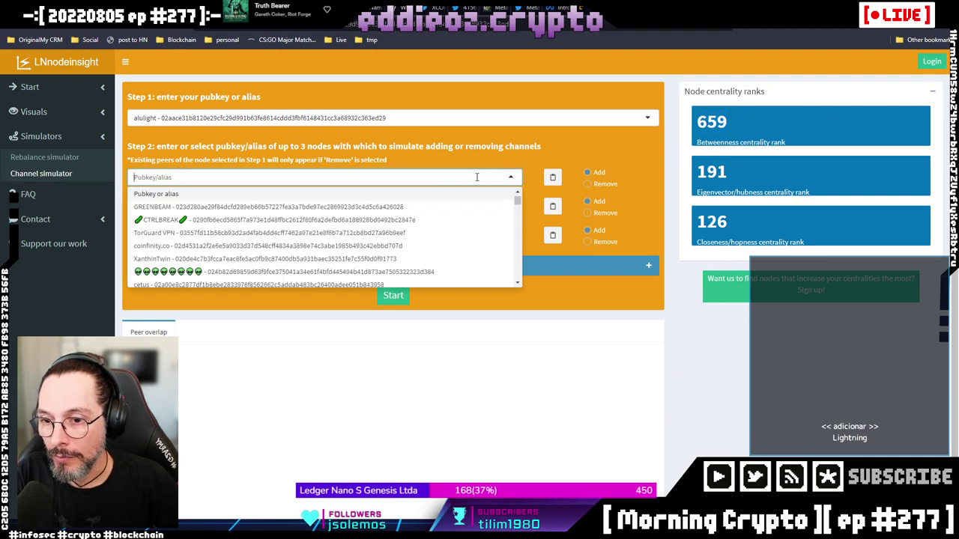
pyautogui.click(367, 212)
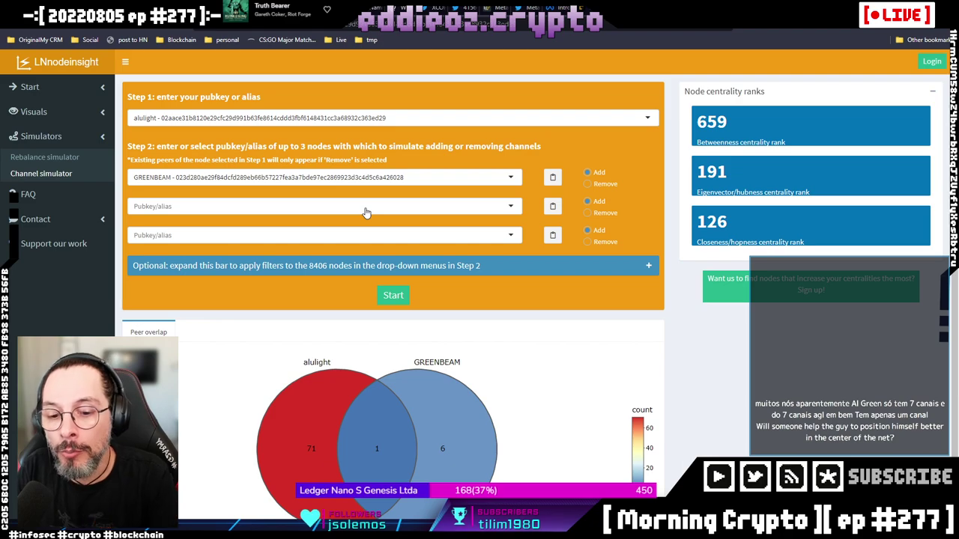
pyautogui.scroll(-1, 580, 383)
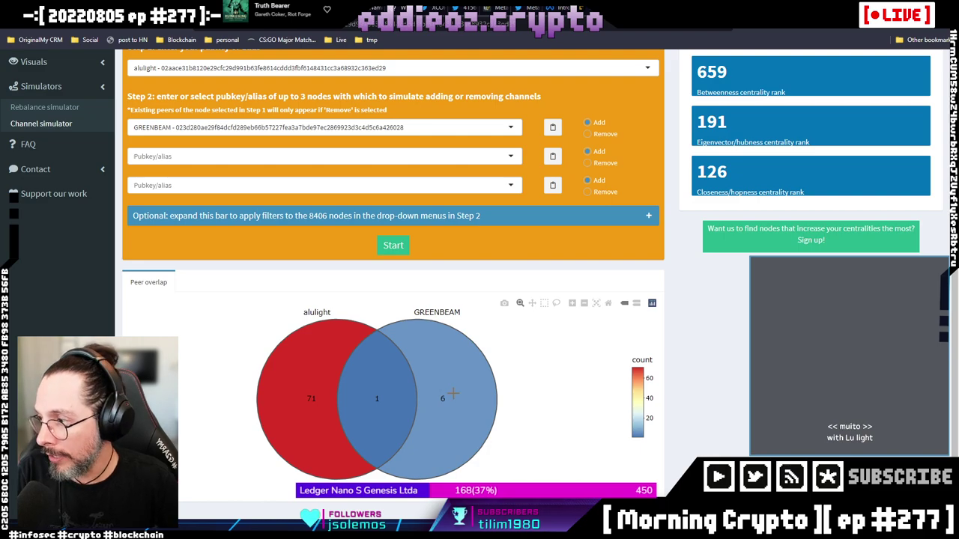
pyautogui.click(392, 245)
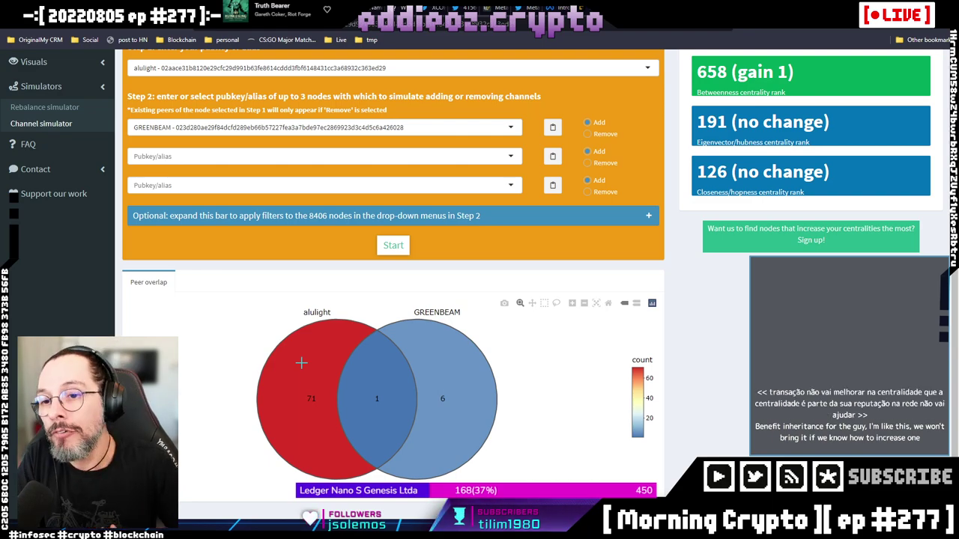
# Replace the first Step 2 node with BCash_Is_Trash and run the simulation of adding a channel to it
pyautogui.click(468, 126)
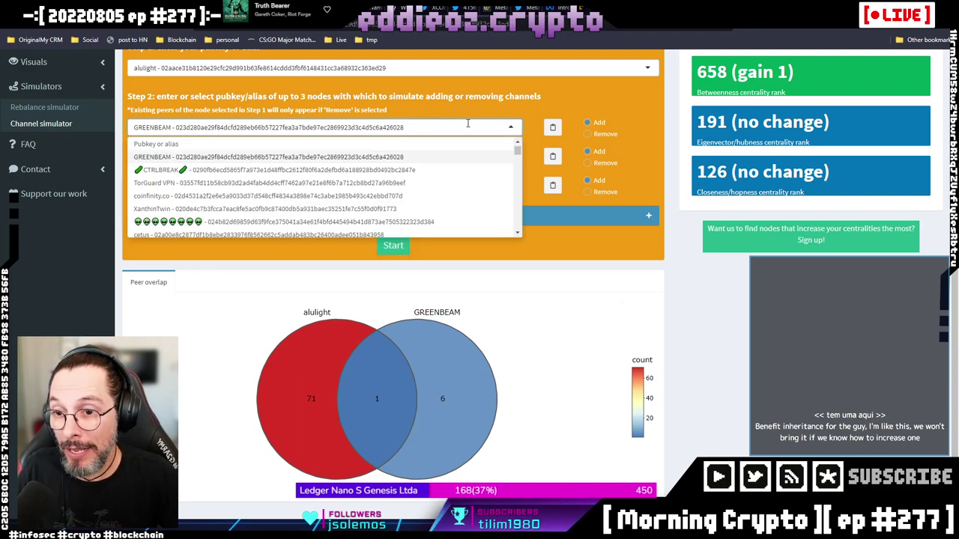
pyautogui.press('BackSpace')
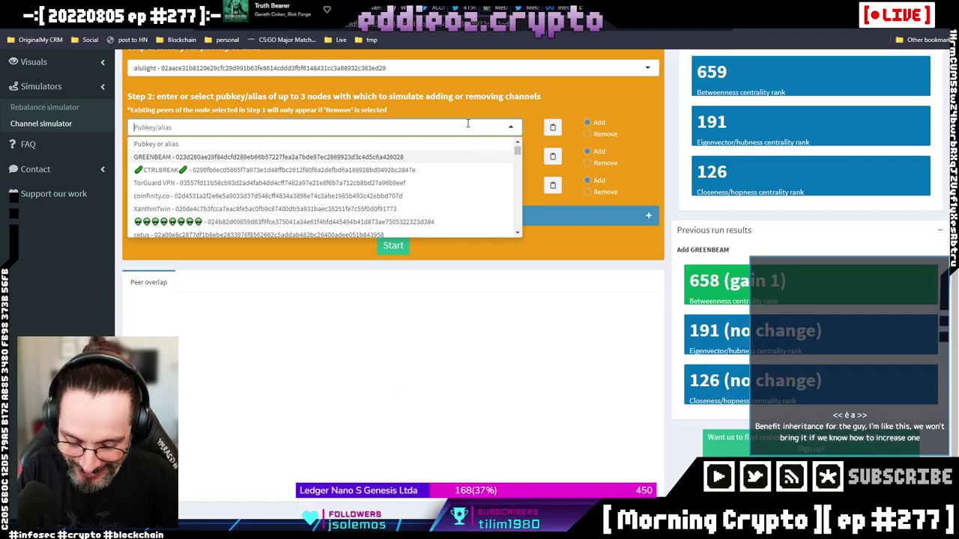
pyautogui.write('bcash')
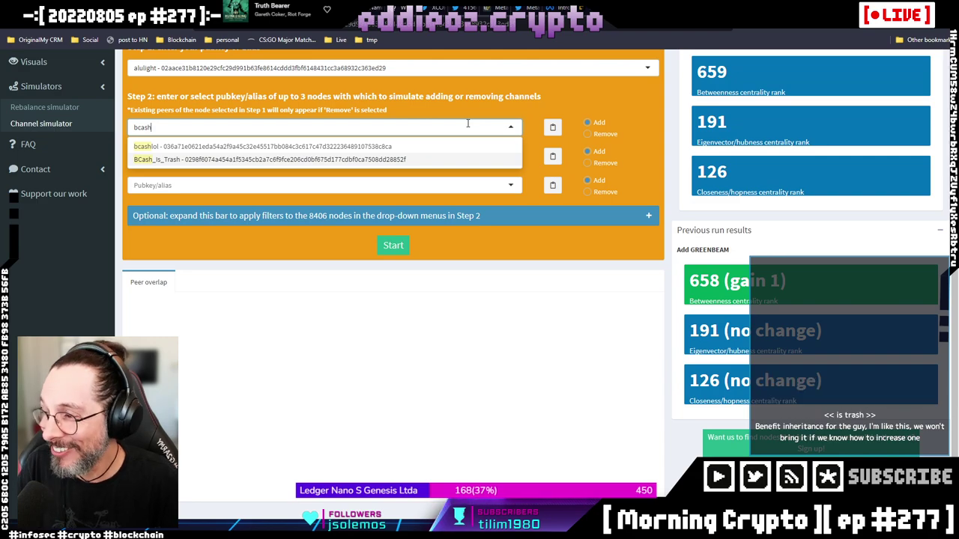
pyautogui.press('Return')
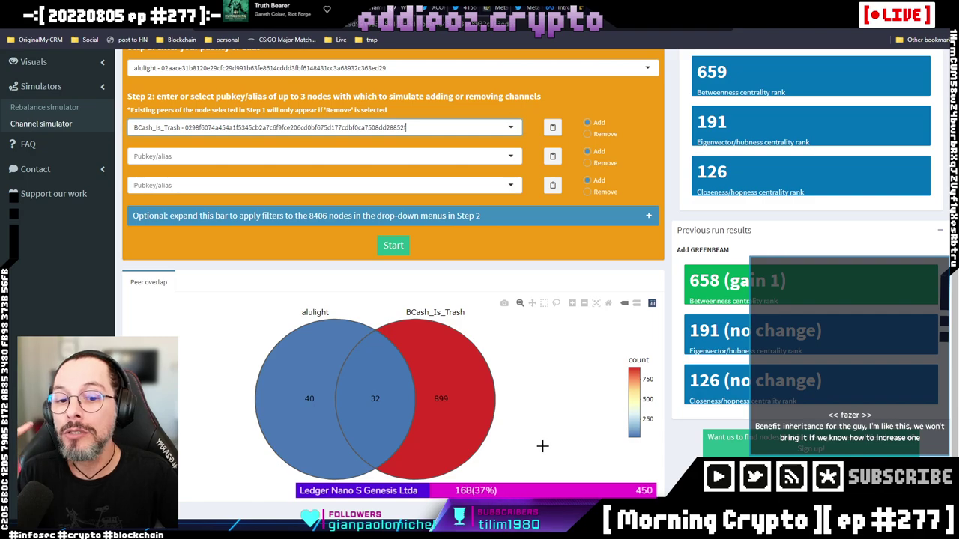
pyautogui.click(392, 245)
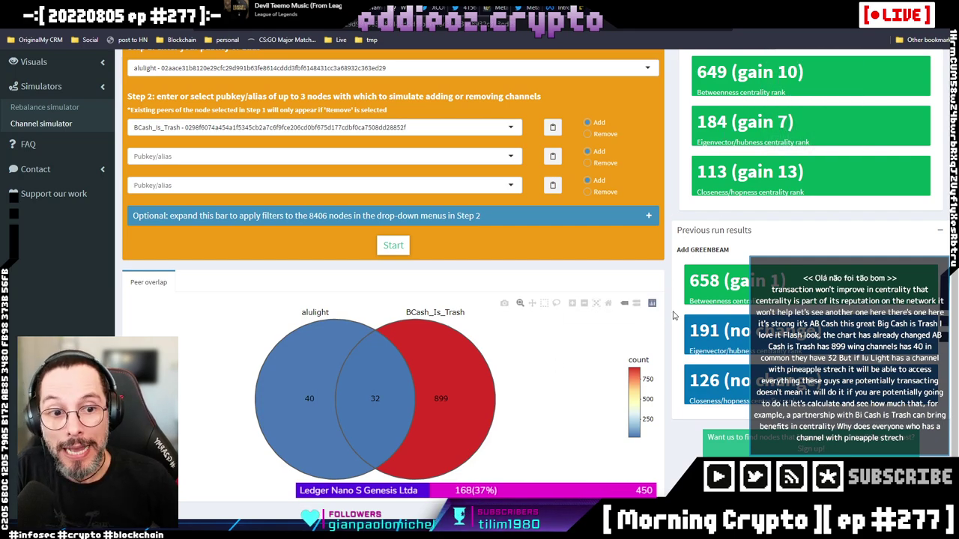
# Review the simulated centrality ranks and highlight the gain in the betweenness centrality rank
pyautogui.scroll(2, 671, 219)
pyautogui.scroll(-1, 668, 216)
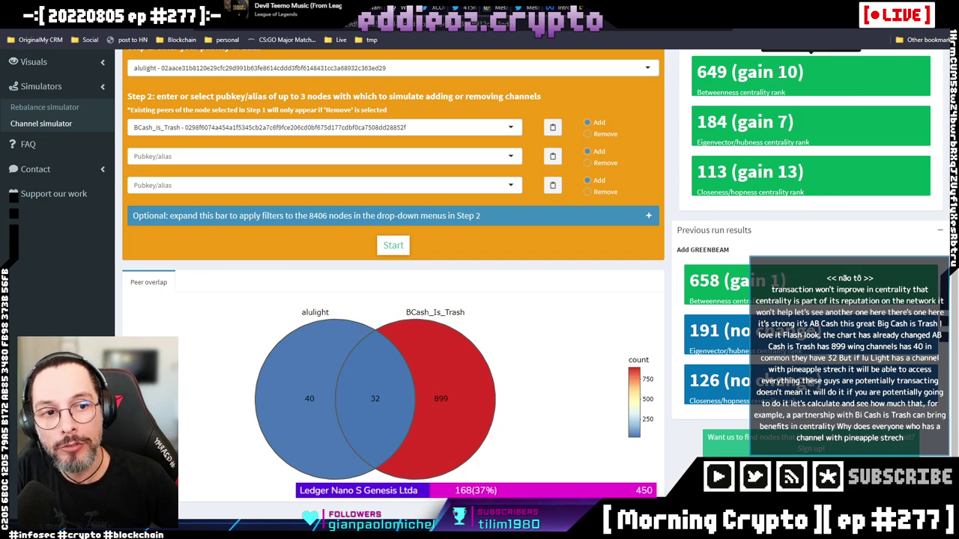
pyautogui.doubleClick(789, 72)
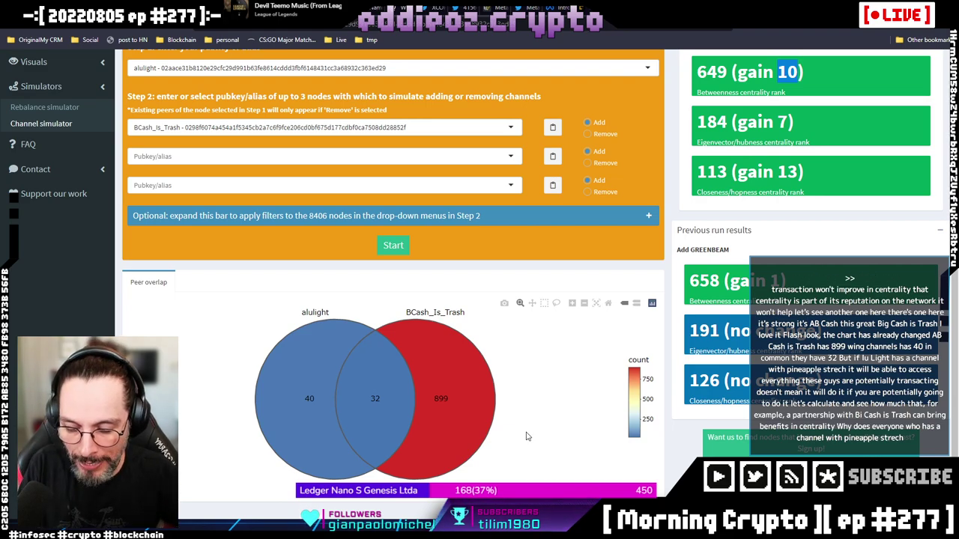
# Open 1ml.com/statistics alongside the simulator page and look through the real-time Lightning Network statistics
pyautogui.hotkey('ctrl', 't')
pyautogui.write('1ml.com/statistics')
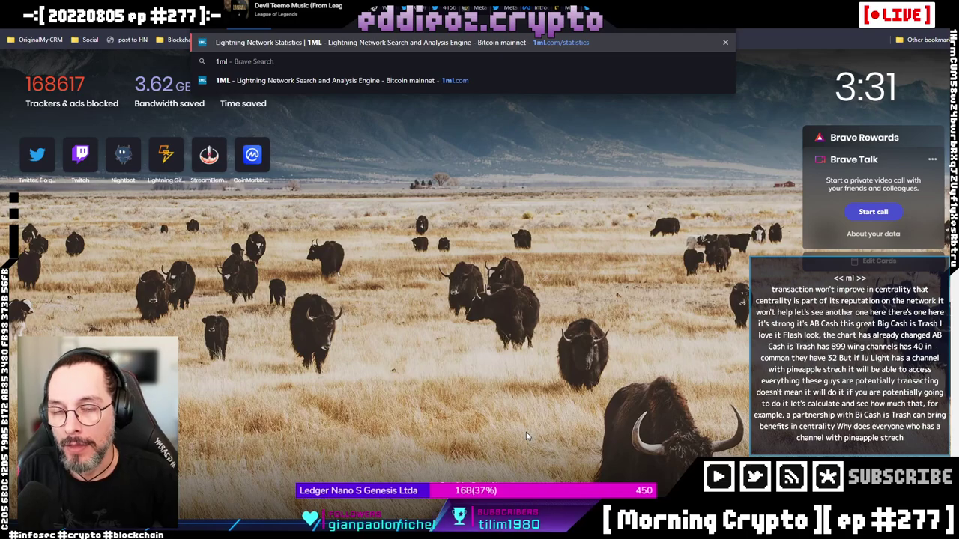
pyautogui.press('Return')
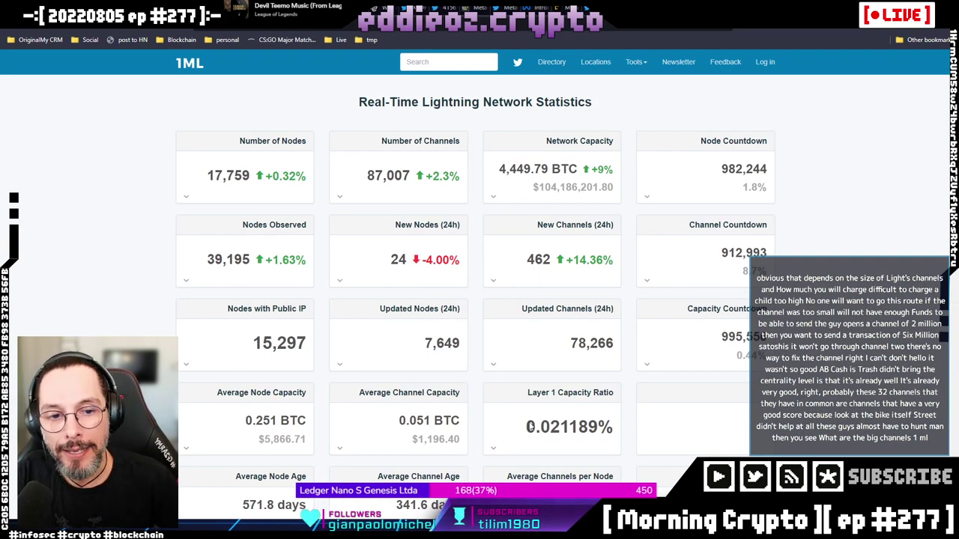
pyautogui.scroll(-4, 800, 255)
pyautogui.scroll(4, 800, 255)
pyautogui.scroll(-9, 800, 254)
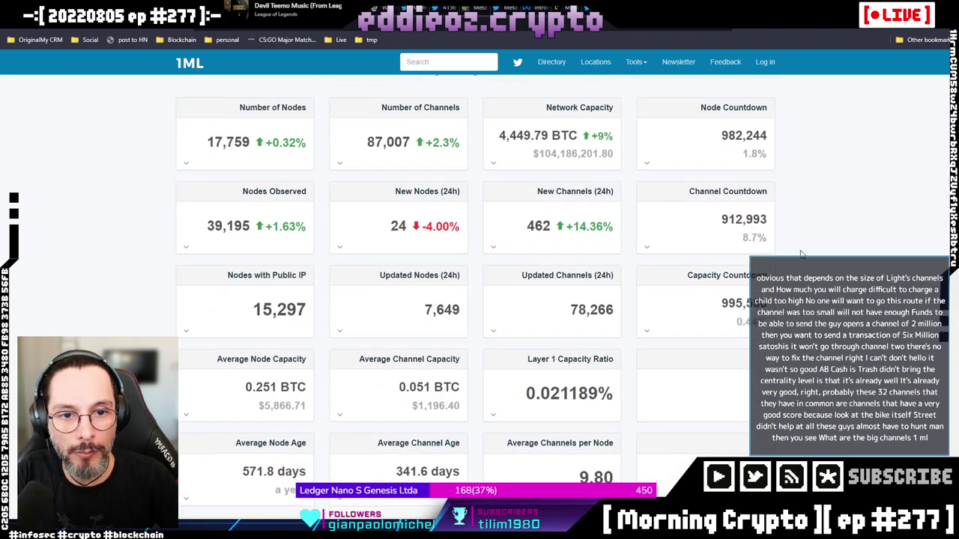
pyautogui.scroll(4, 800, 255)
pyautogui.scroll(-2, 798, 253)
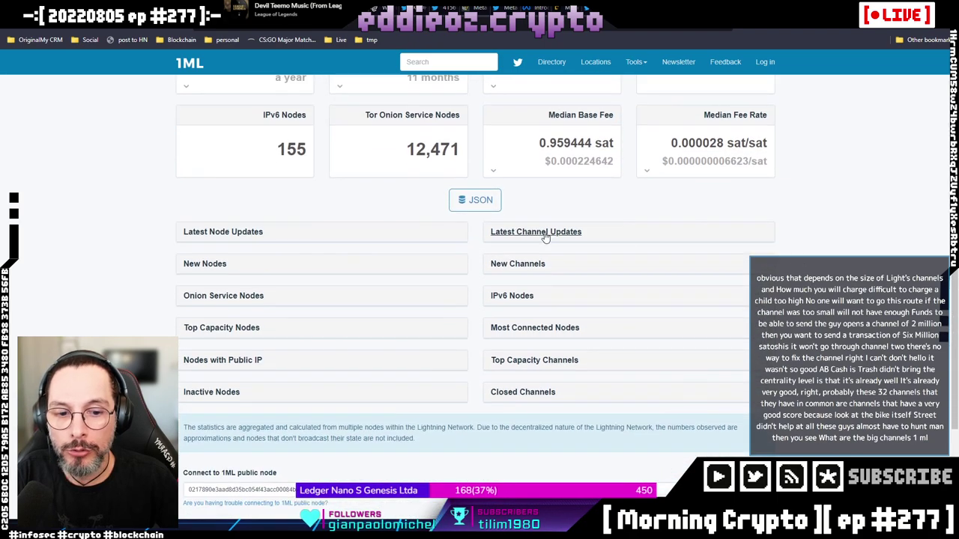
# Open the Latest Node Updates list on 1ML and skim the most recently updated nodes
pyautogui.click(223, 232)
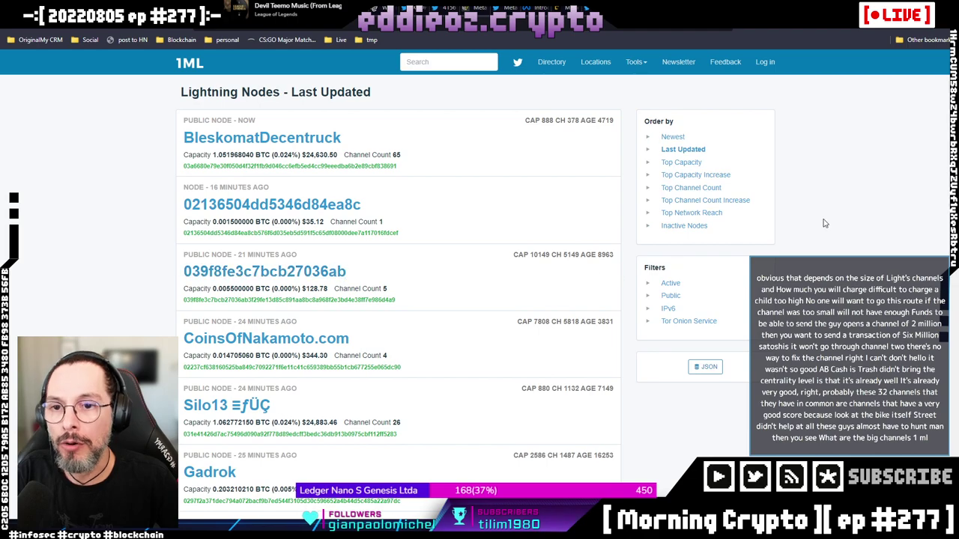
pyautogui.scroll(-3, 816, 223)
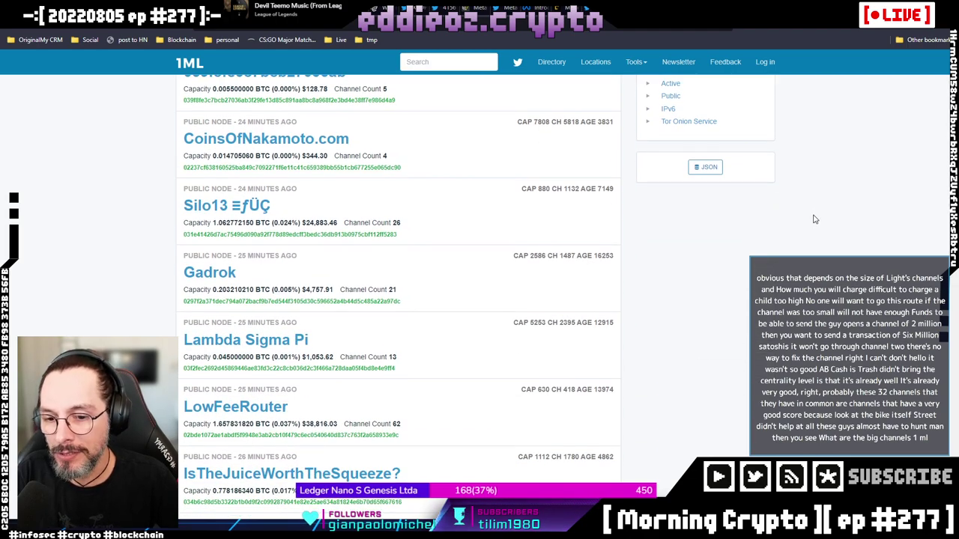
pyautogui.scroll(5, 815, 219)
# Go back to alulight's node page with the Community Metrics and open its LnRouter profile from there
pyautogui.hotkey('ctrl', 'Tab')
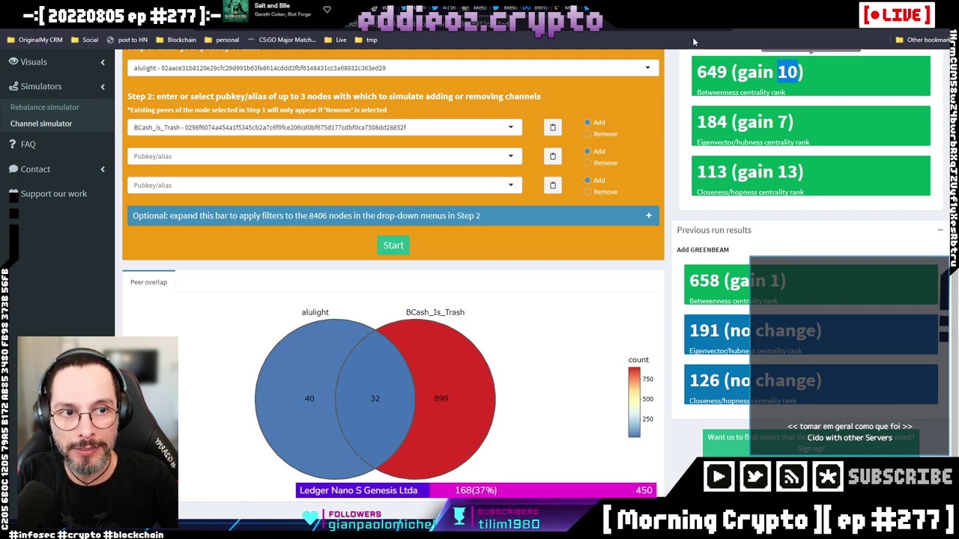
pyautogui.click(749, 31)
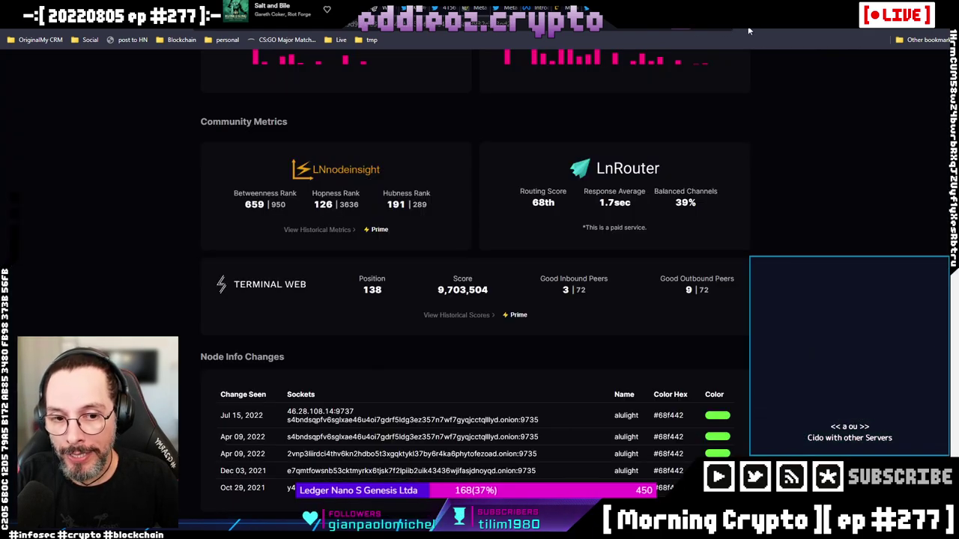
pyautogui.click(620, 172)
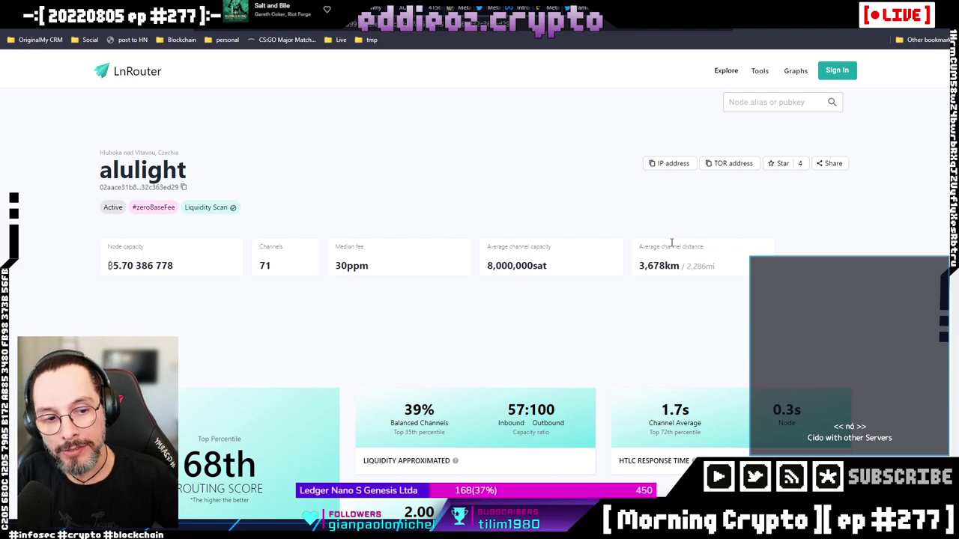
# Highlight alulight's average channel distance, average channel capacity and median fee in the LnRouter node summary
pyautogui.moveTo(718, 268); pyautogui.dragTo(637, 267)
pyautogui.click(656, 333)
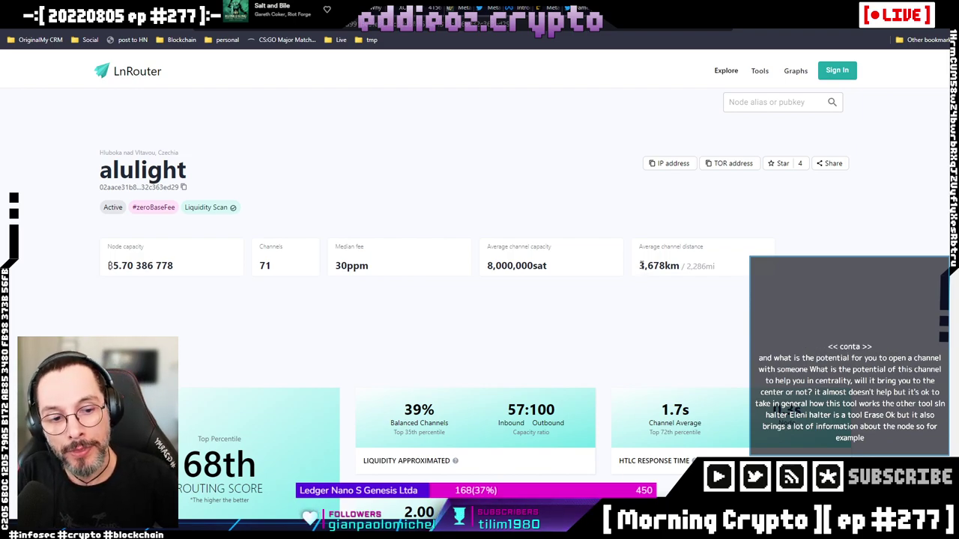
pyautogui.moveTo(642, 267); pyautogui.dragTo(716, 268)
pyautogui.click(694, 318)
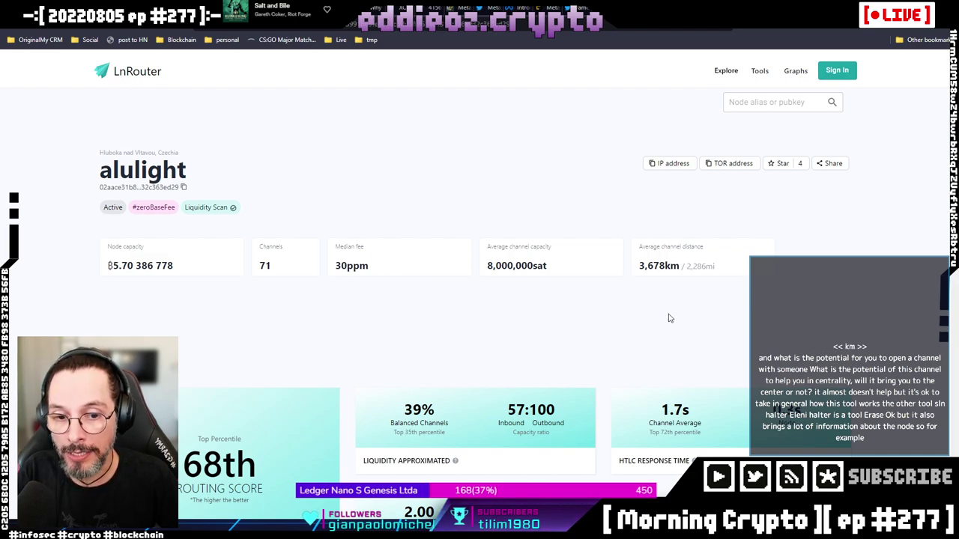
pyautogui.moveTo(488, 265); pyautogui.dragTo(537, 267)
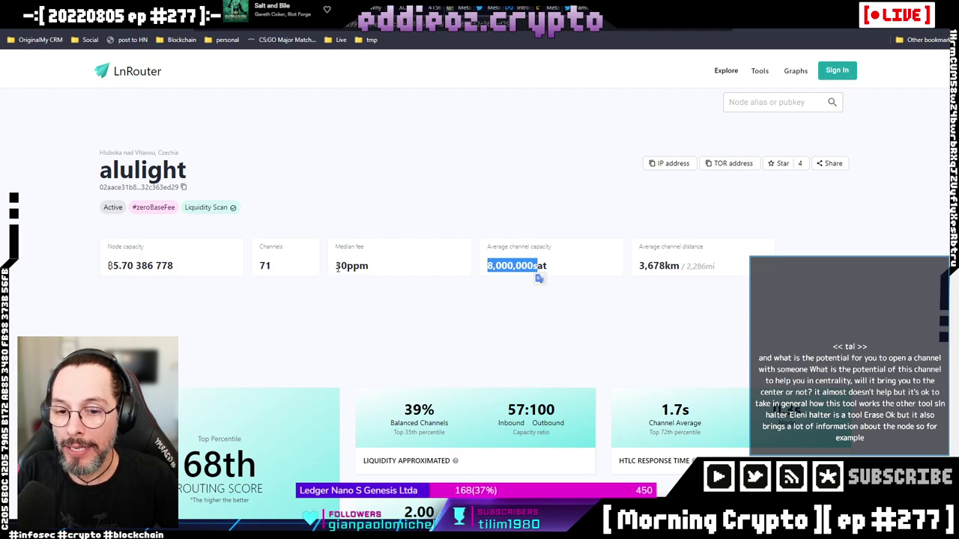
pyautogui.moveTo(335, 265); pyautogui.dragTo(369, 267)
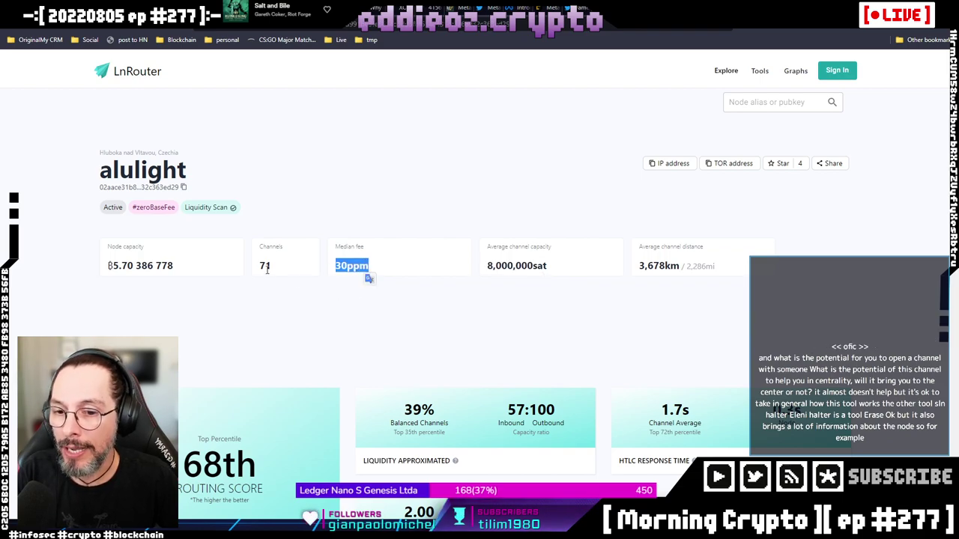
# Examine the Liquidity Scan section and highlight the node and channel average HTLC response times
pyautogui.scroll(-3, 472, 307)
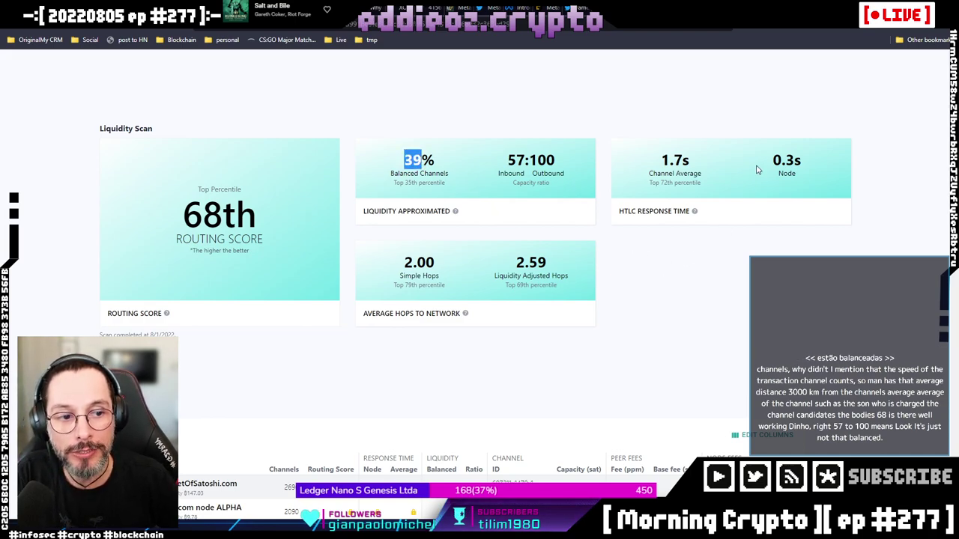
pyautogui.moveTo(770, 159); pyautogui.dragTo(805, 160)
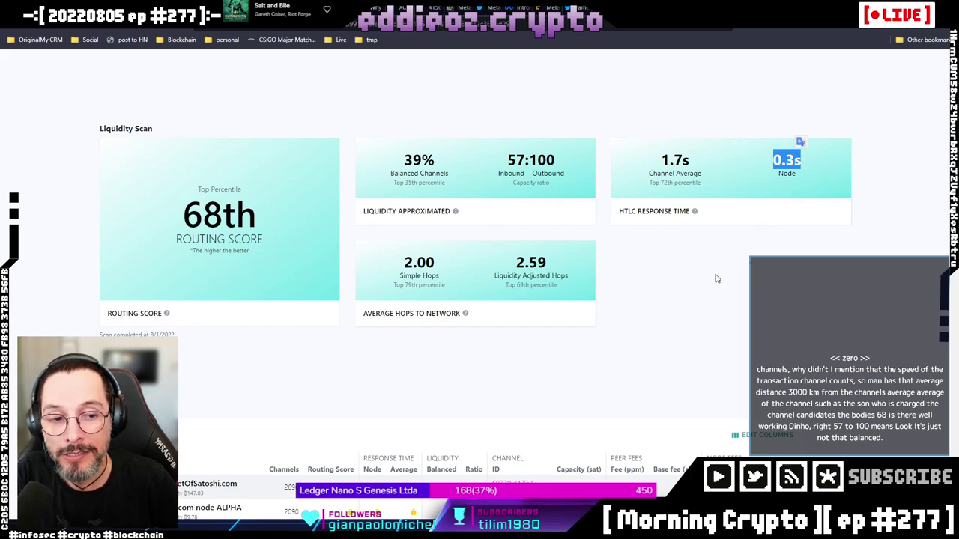
pyautogui.moveTo(663, 160); pyautogui.dragTo(688, 160)
pyautogui.click(704, 317)
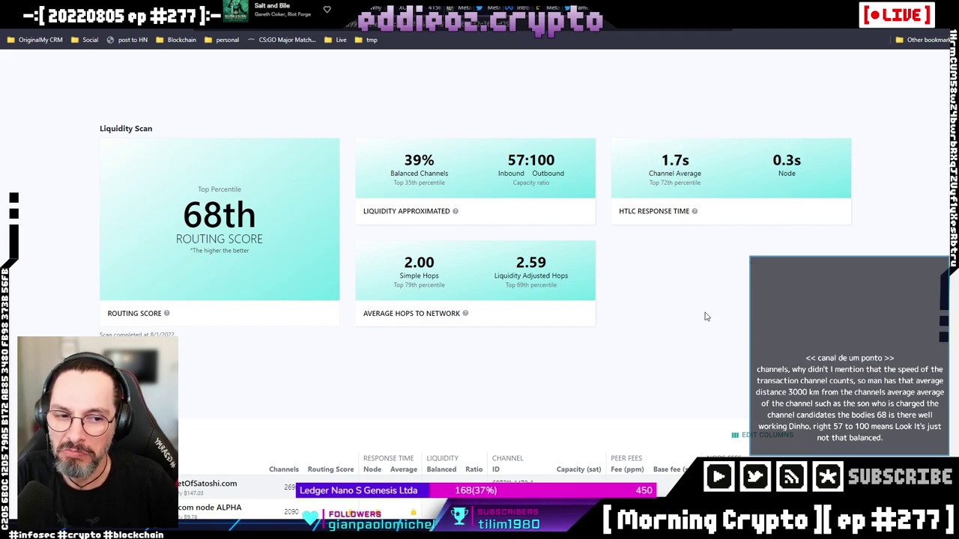
# Review alulight's Channels table and open LnRouter's Channel Recommender tool
pyautogui.scroll(-4, 704, 287)
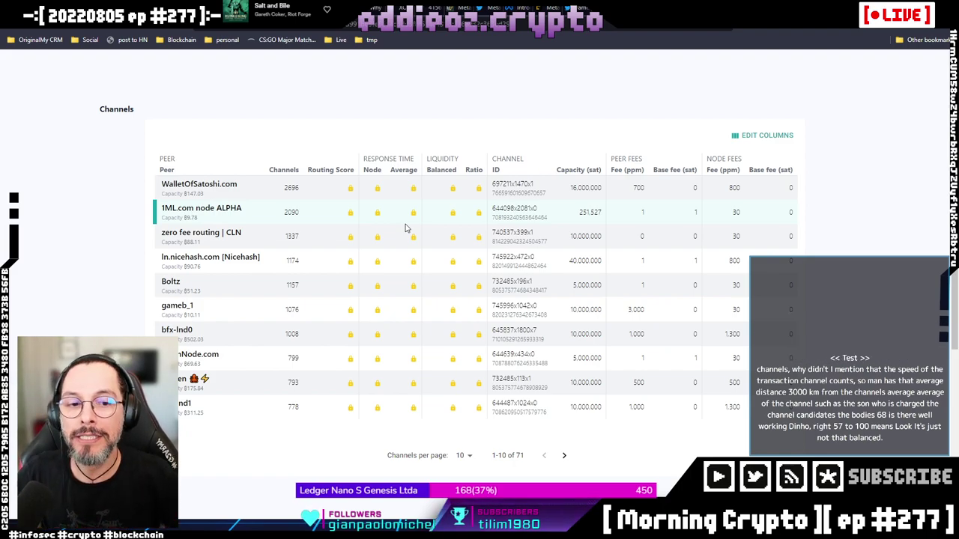
pyautogui.scroll(10, 562, 261)
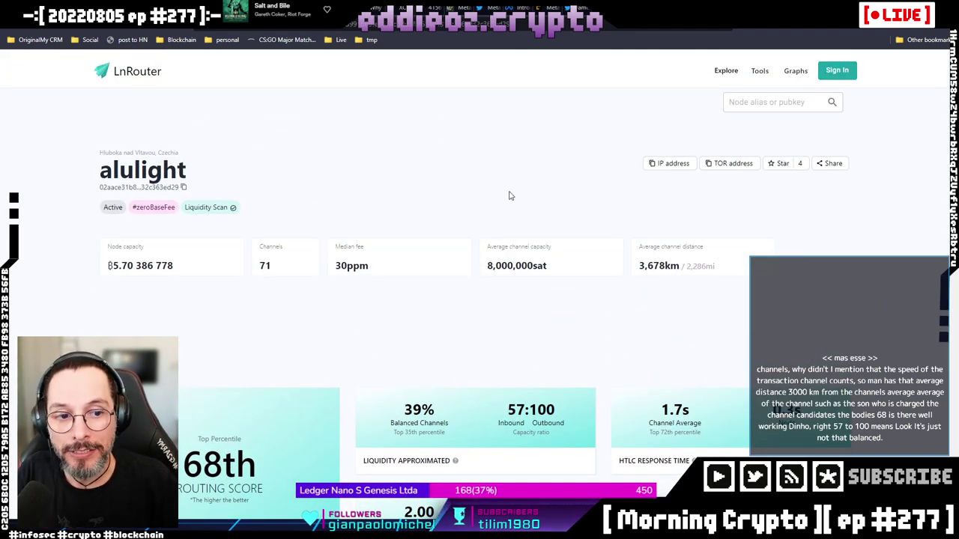
pyautogui.click(756, 72)
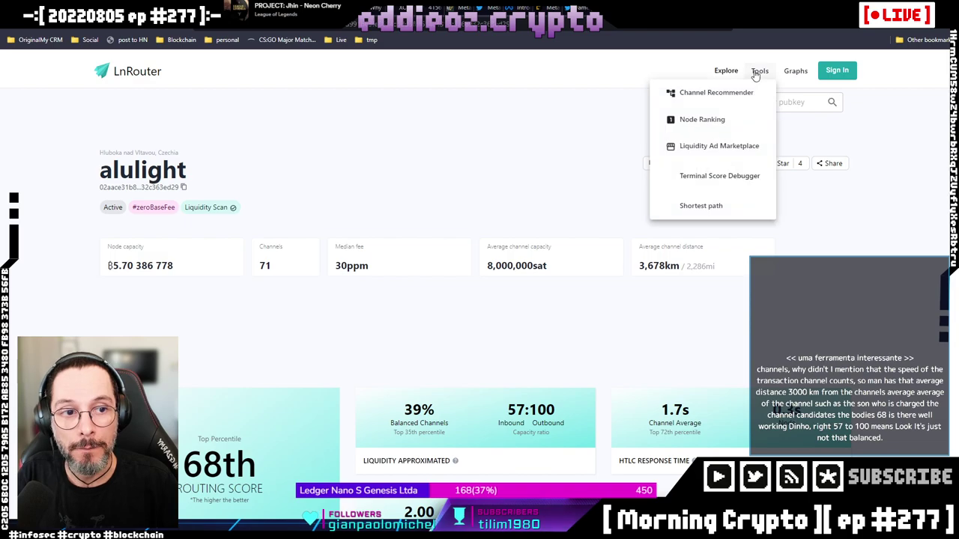
pyautogui.click(690, 100)
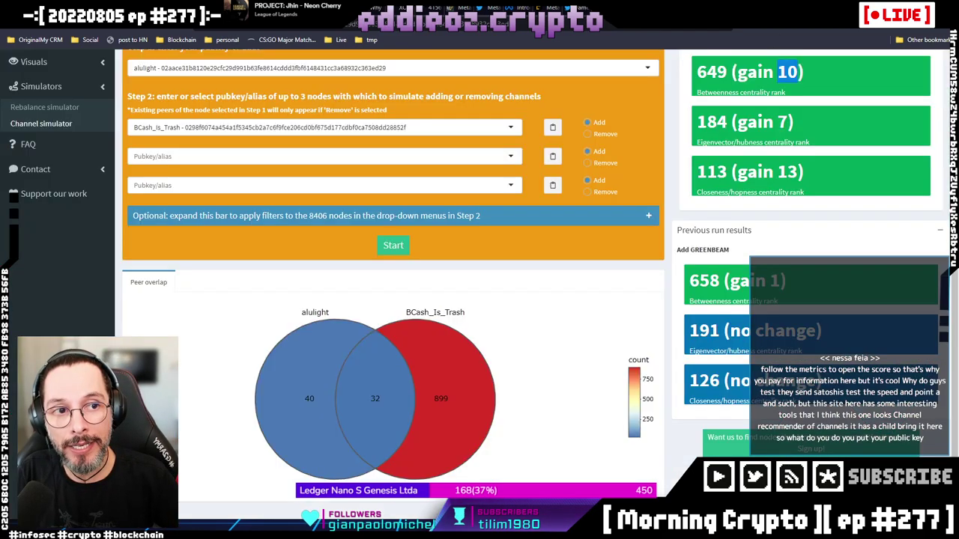
# Switch between the LnRouter, 1ML and LNnodeinsight pages, and highlight the betweenness centrality rank with its gain in the Channel simulator
pyautogui.hotkey('ctrl', 'Tab')
pyautogui.scroll(2, 286, 111)
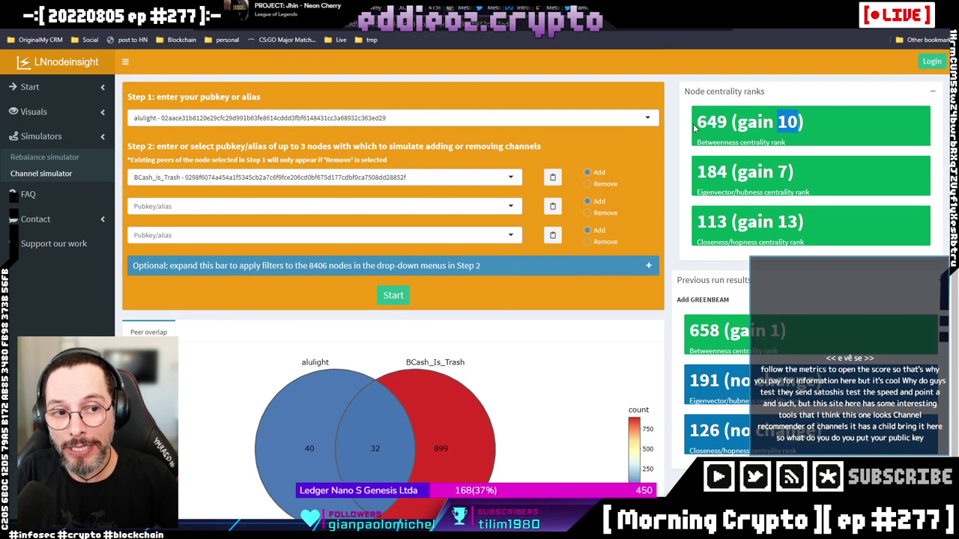
pyautogui.hotkey('ctrl', 'Tab')
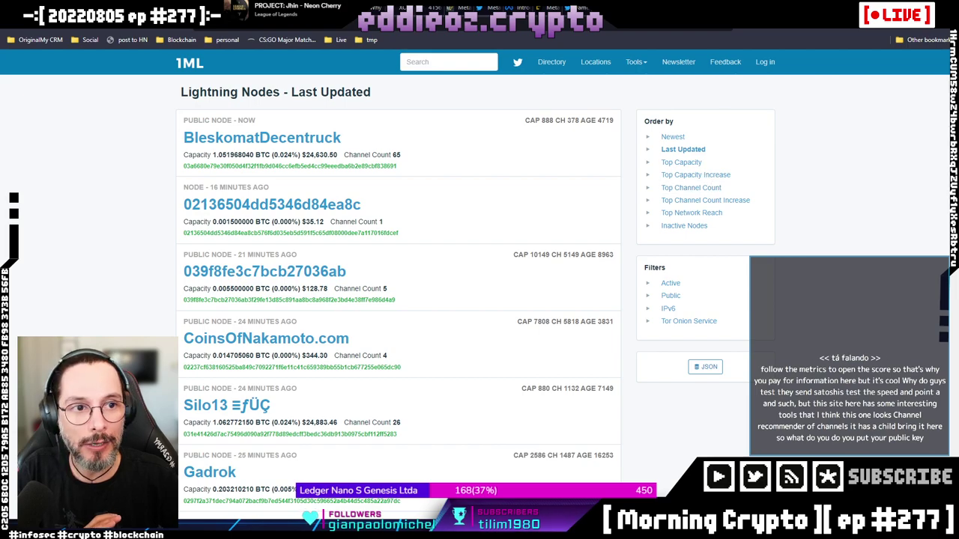
pyautogui.hotkey('ctrl', 'Tab')
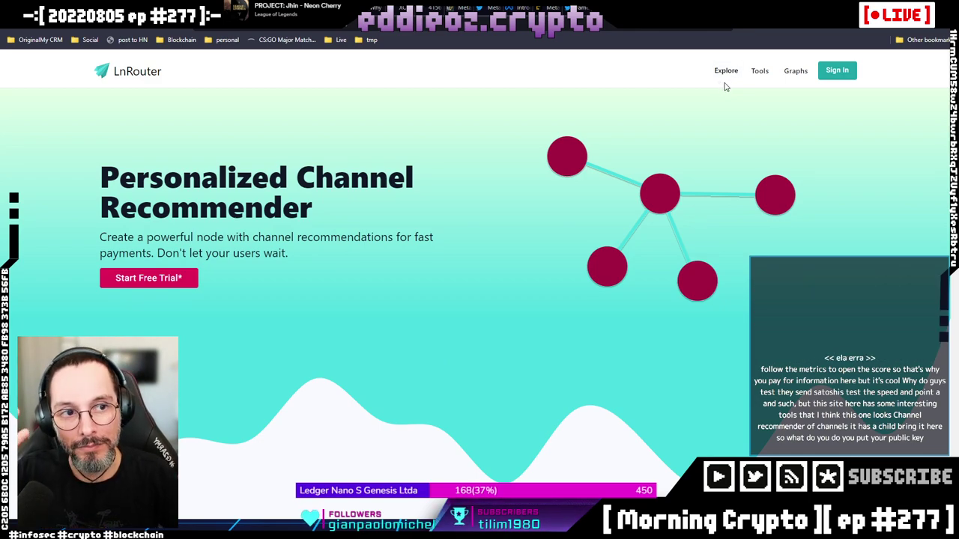
pyautogui.hotkey('ctrl', 'Tab')
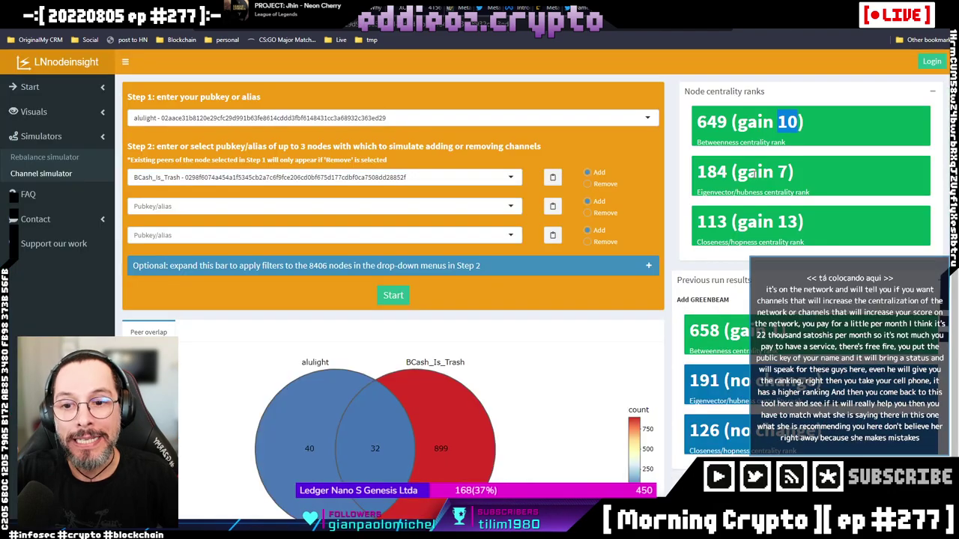
pyautogui.moveTo(696, 124)
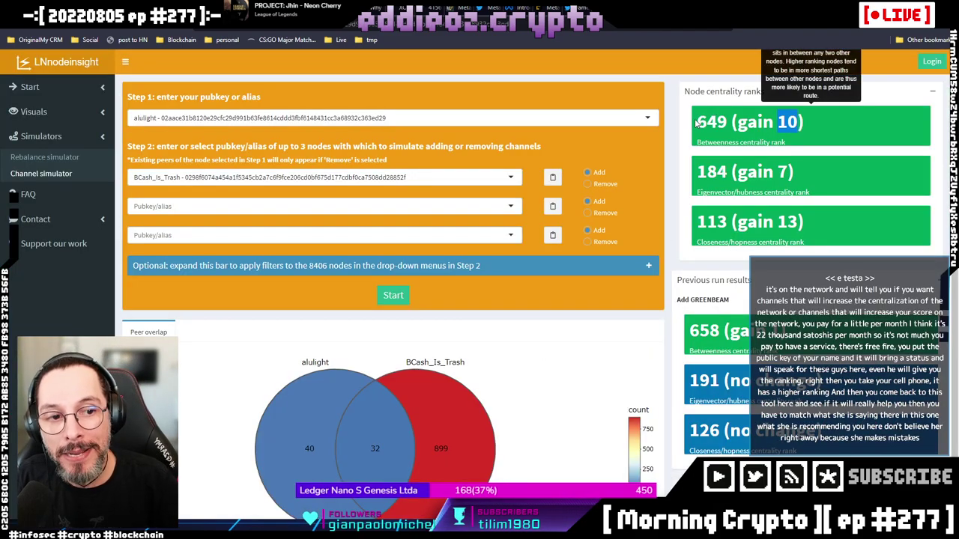
pyautogui.moveTo(696, 124); pyautogui.dragTo(824, 127)
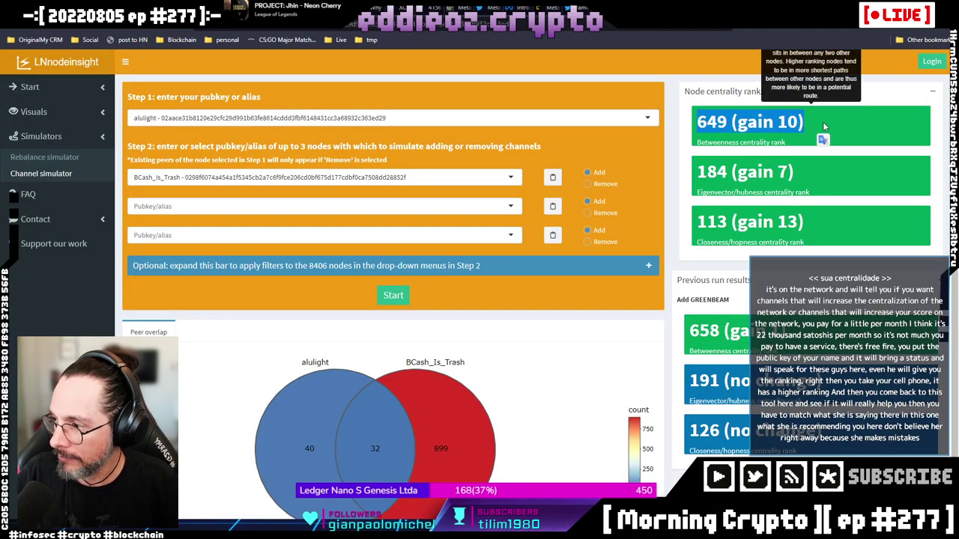